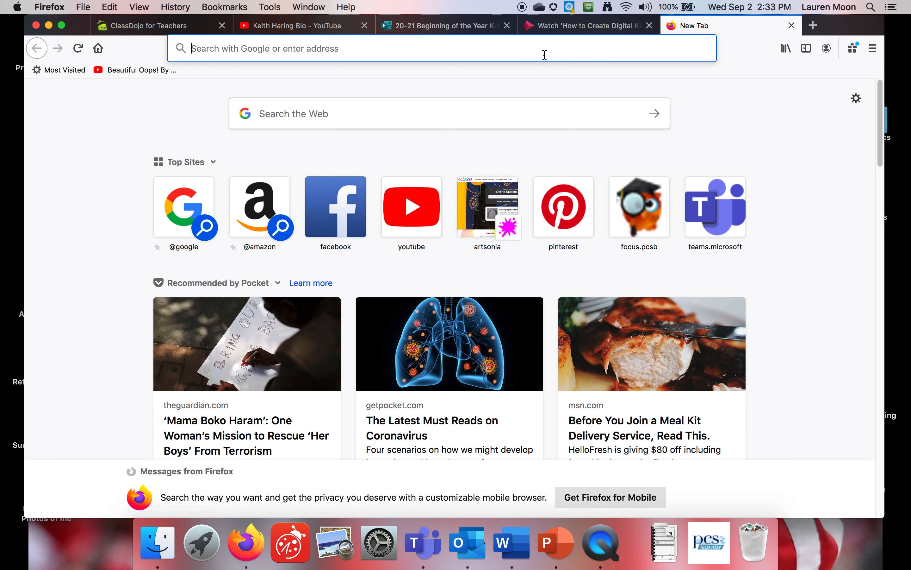
- Open the website kleki.com
text(kleki)
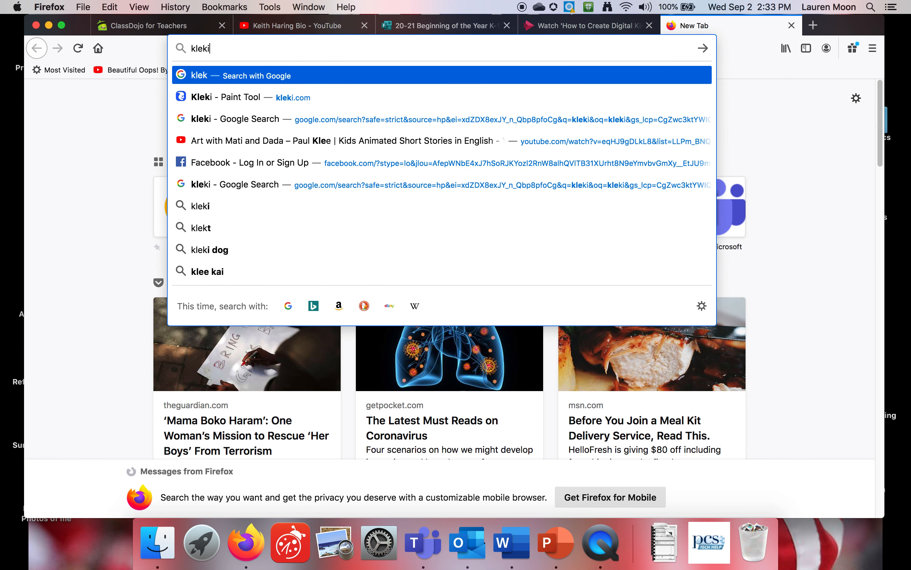
text(.com)
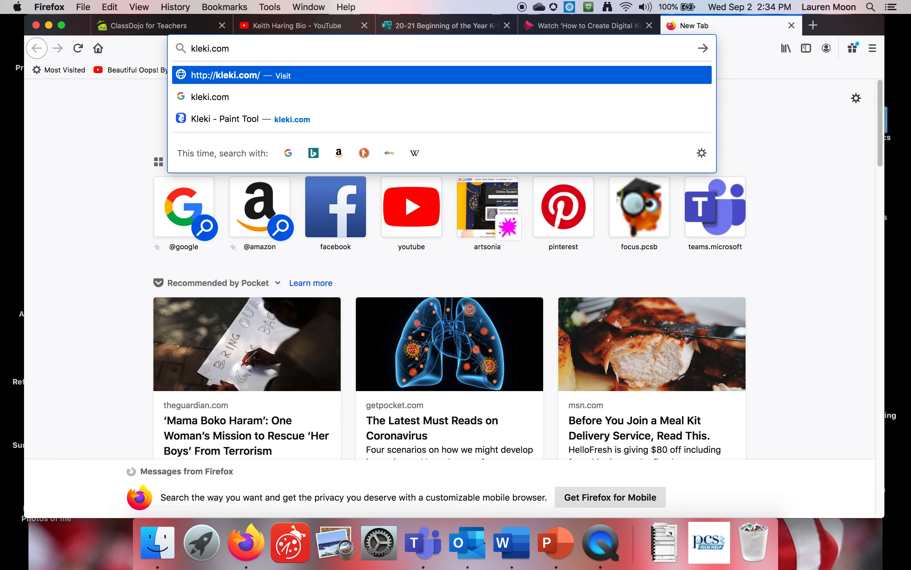
key(Return)
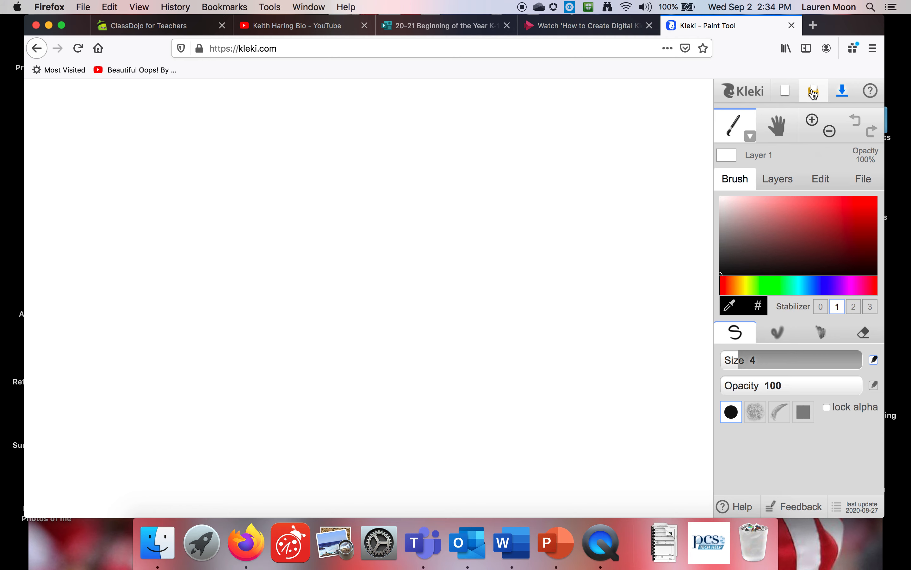
- Import KTA_Student_Template.jpg from the Desktop as an image so the whole template fits in view
click(813, 93)
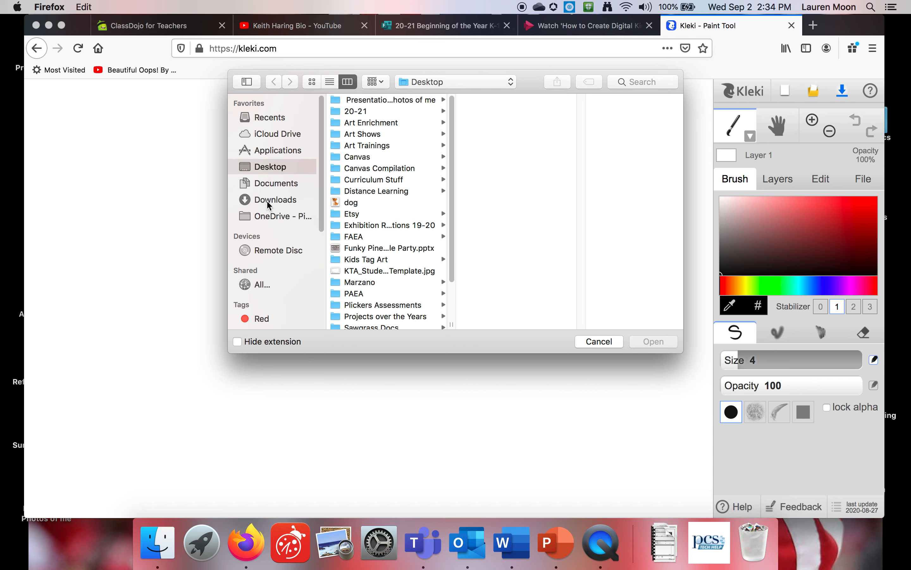
click(374, 270)
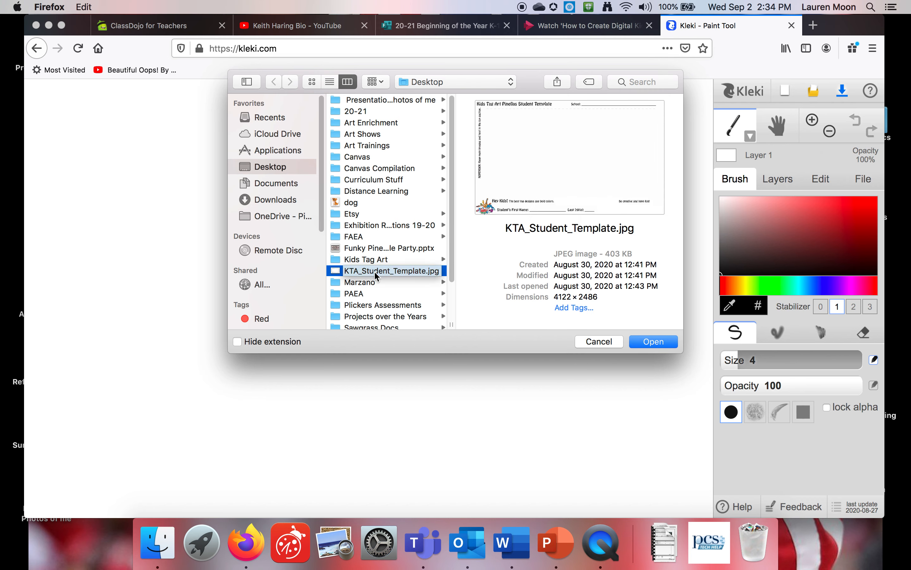
click(656, 344)
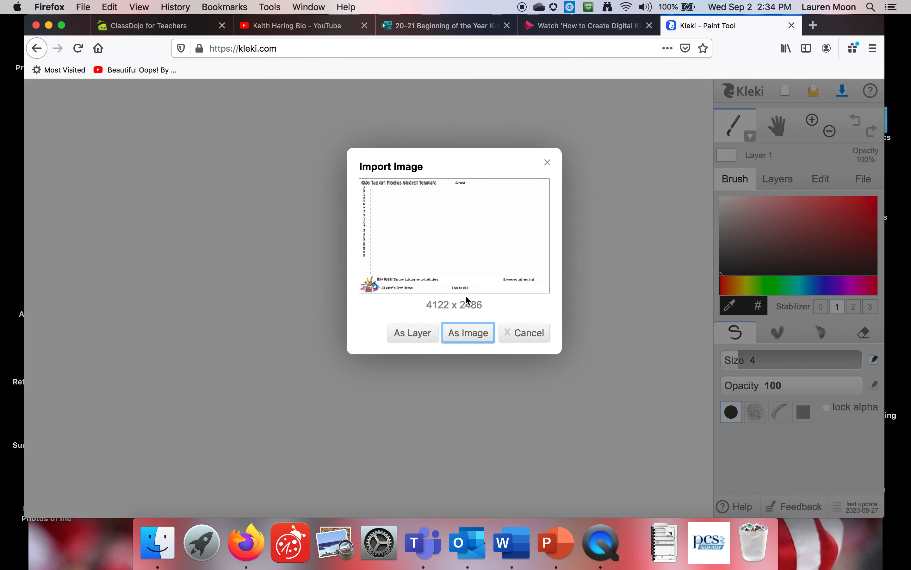
click(467, 340)
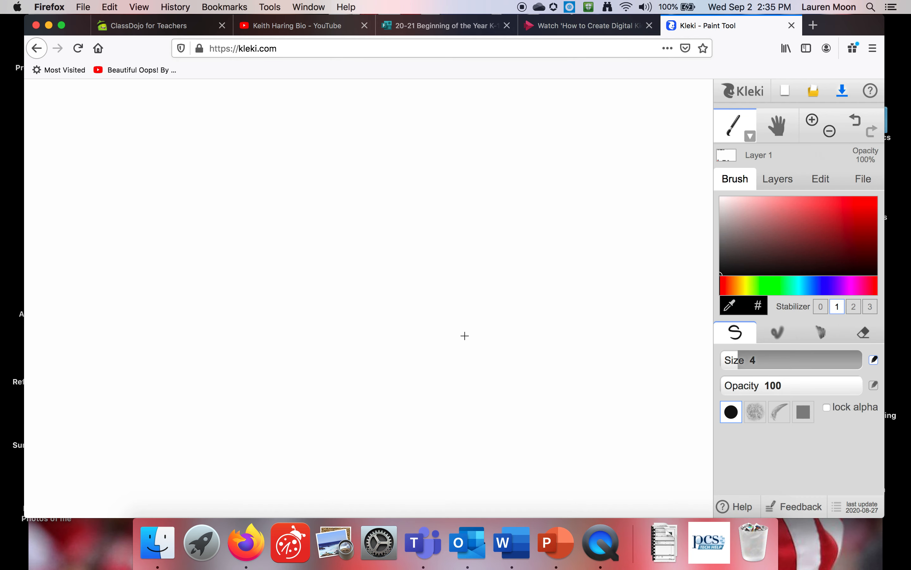
click(830, 132)
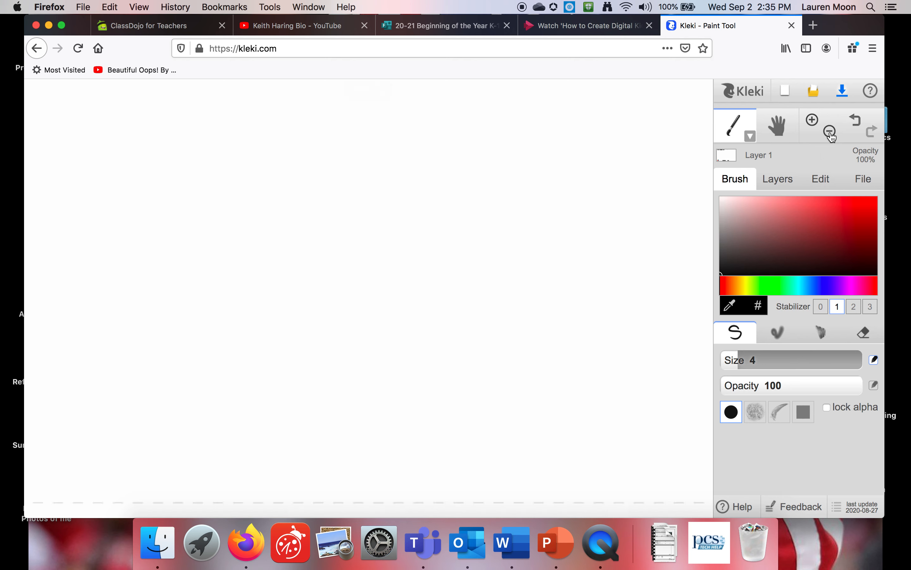
click(830, 132)
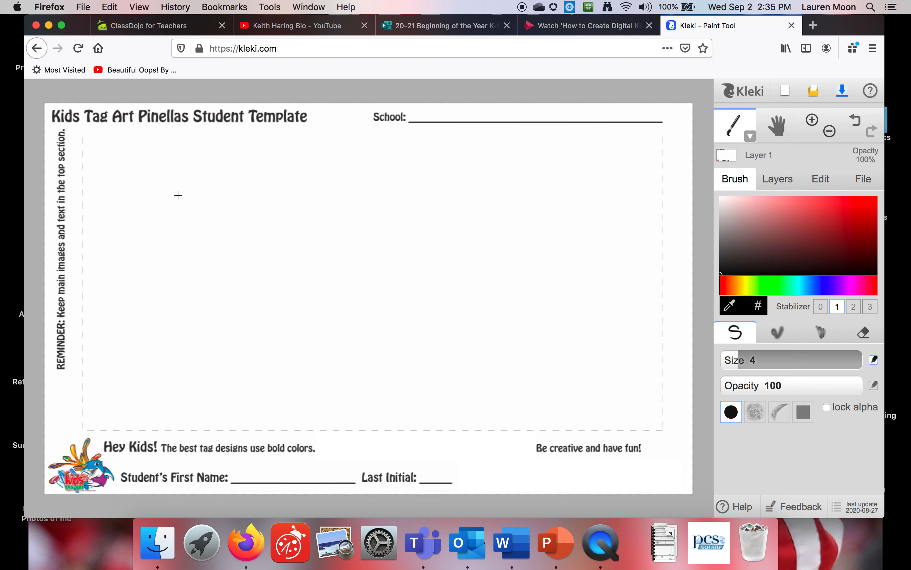
- Add a new empty layer above the template layer
click(770, 184)
mouse_move(732, 261)
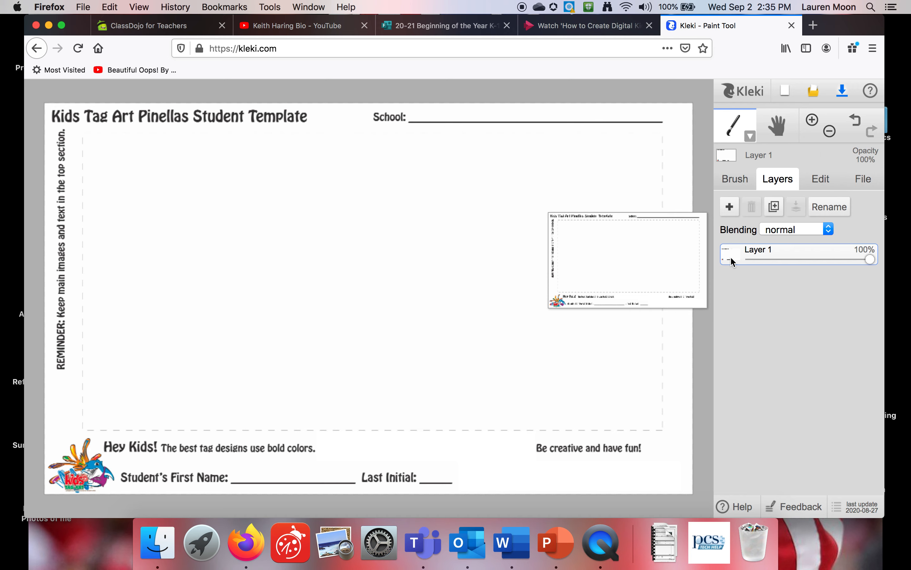
click(730, 208)
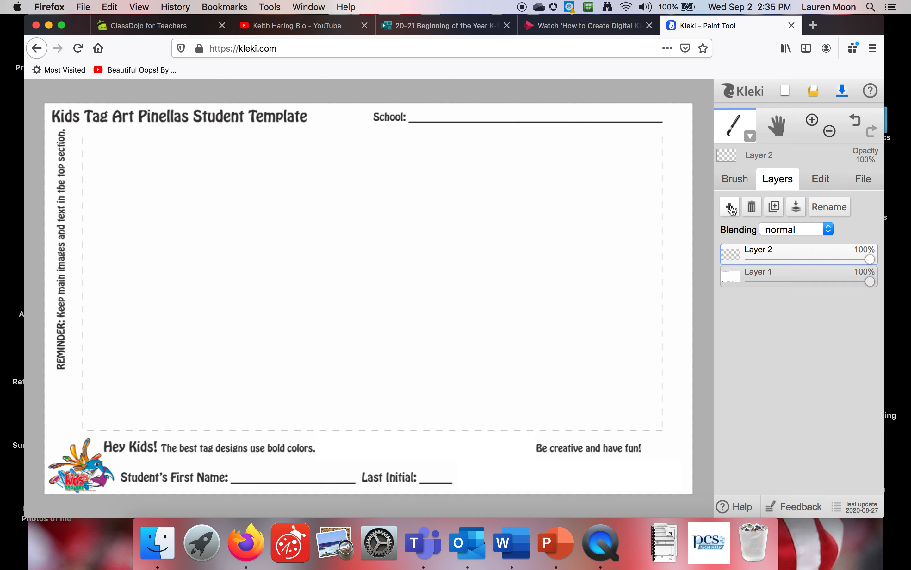
mouse_move(735, 257)
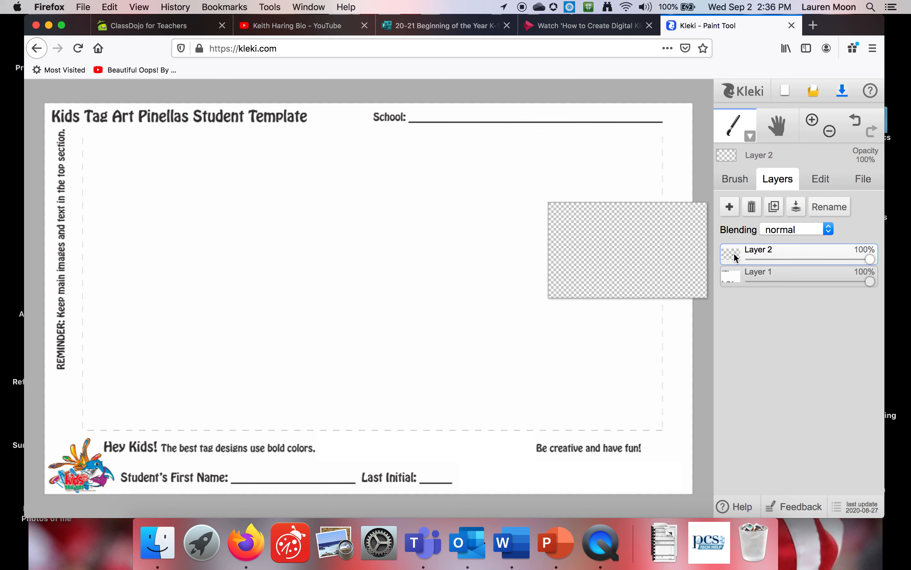
- Paint three wide red horizontal bands inside the template's dashed frame with brush size 180
click(743, 180)
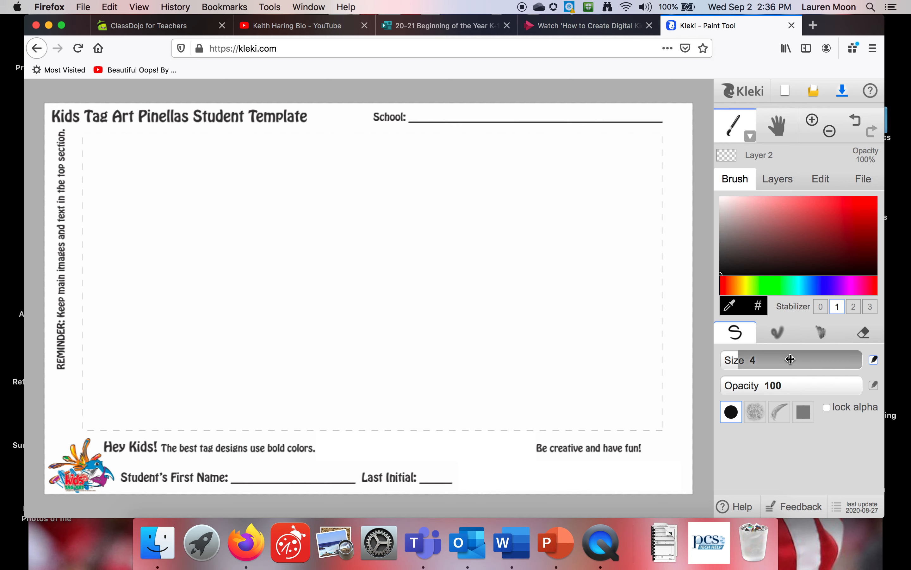
click(840, 360)
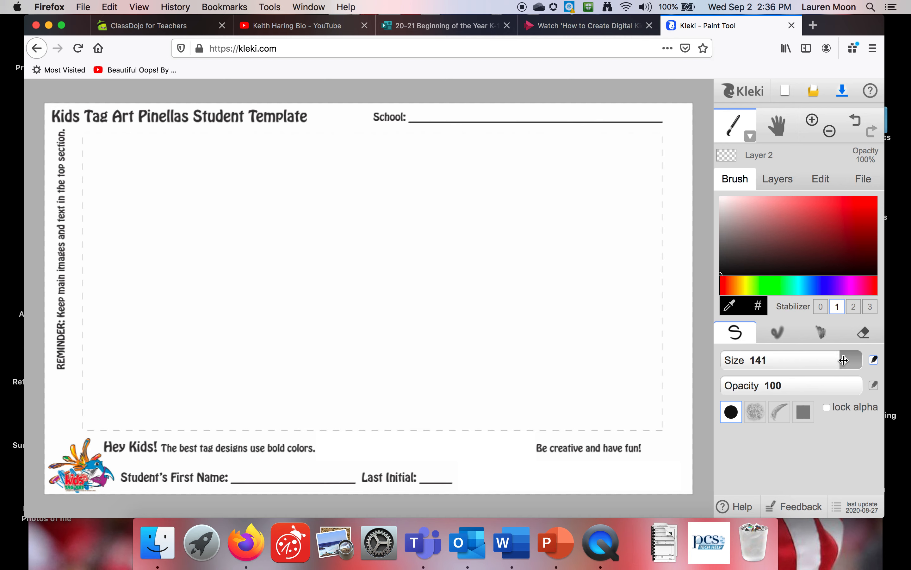
click(855, 360)
click(855, 202)
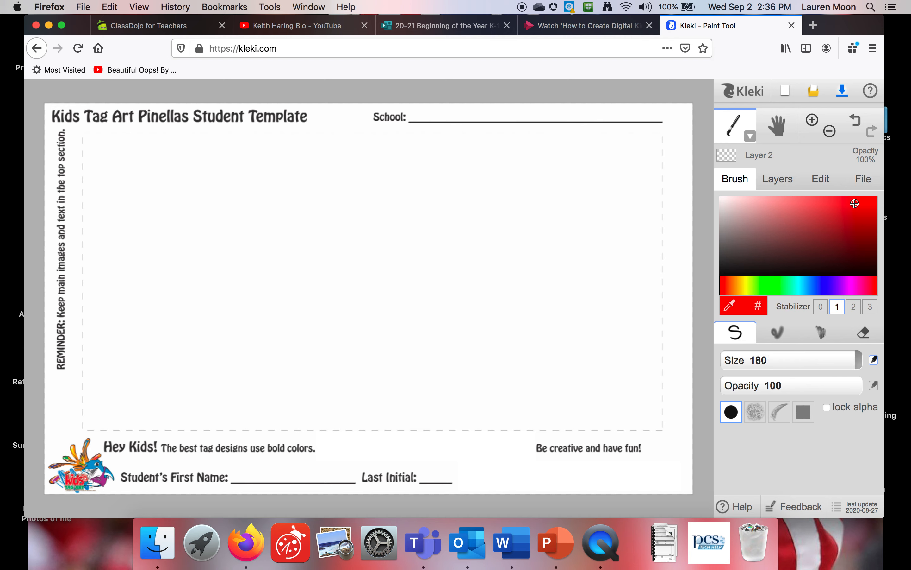
drag(626, 166, 296, 176)
drag(113, 277, 606, 267)
drag(613, 361, 253, 361)
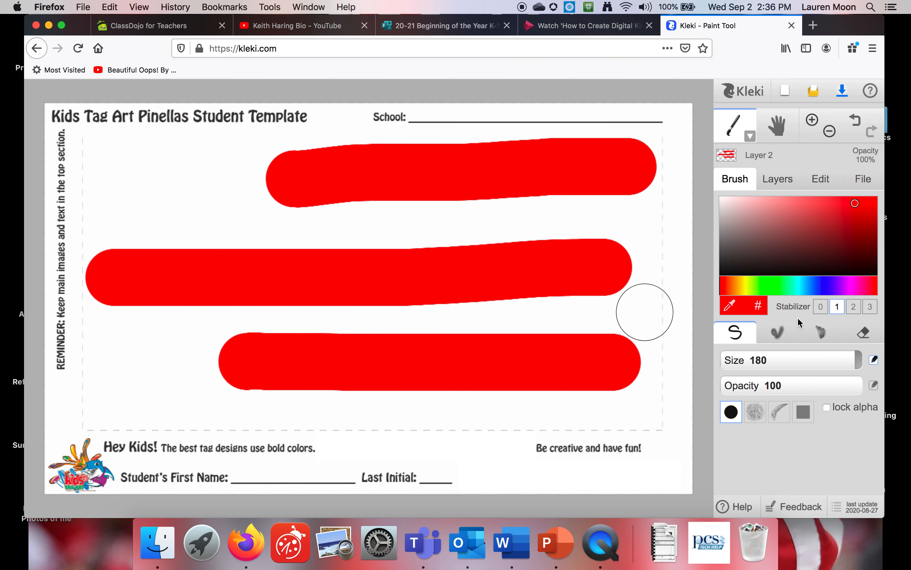
- Paint four wide purple horizontal bands between and over the red ones, spread across the dashed frame
click(832, 286)
click(825, 206)
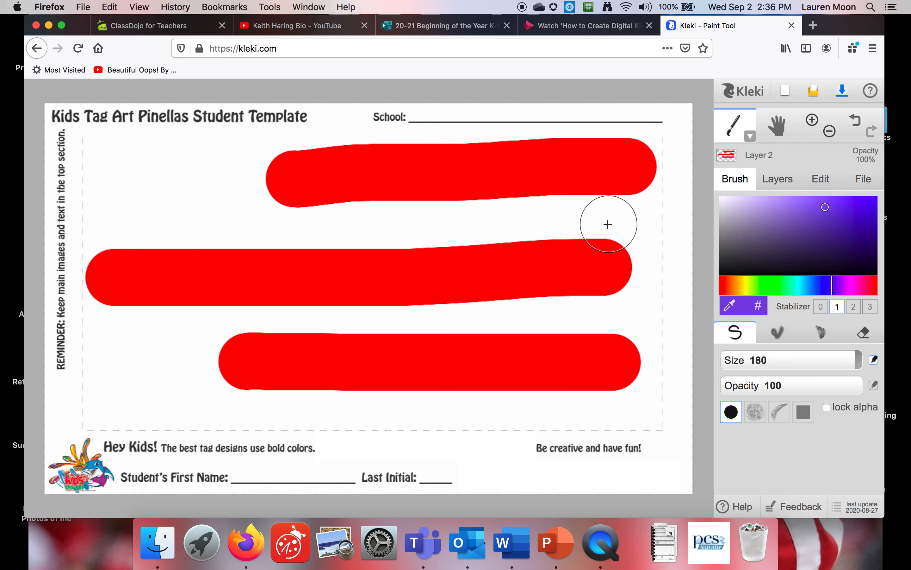
drag(645, 211, 355, 196)
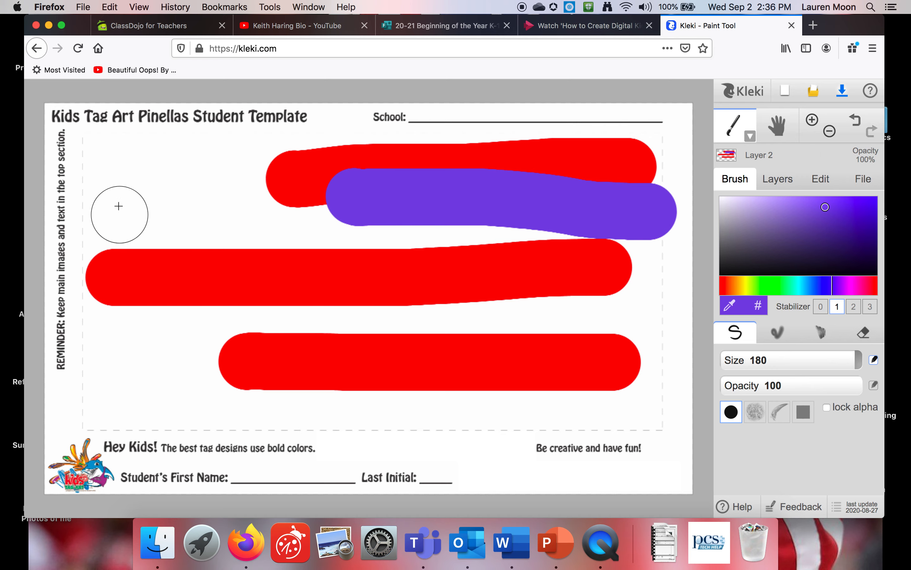
drag(102, 152, 250, 152)
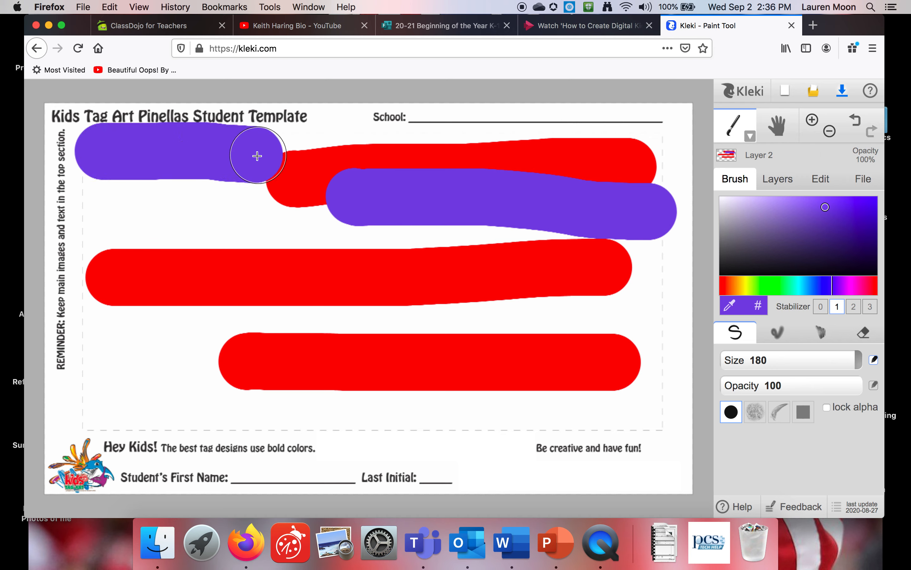
drag(150, 314, 369, 323)
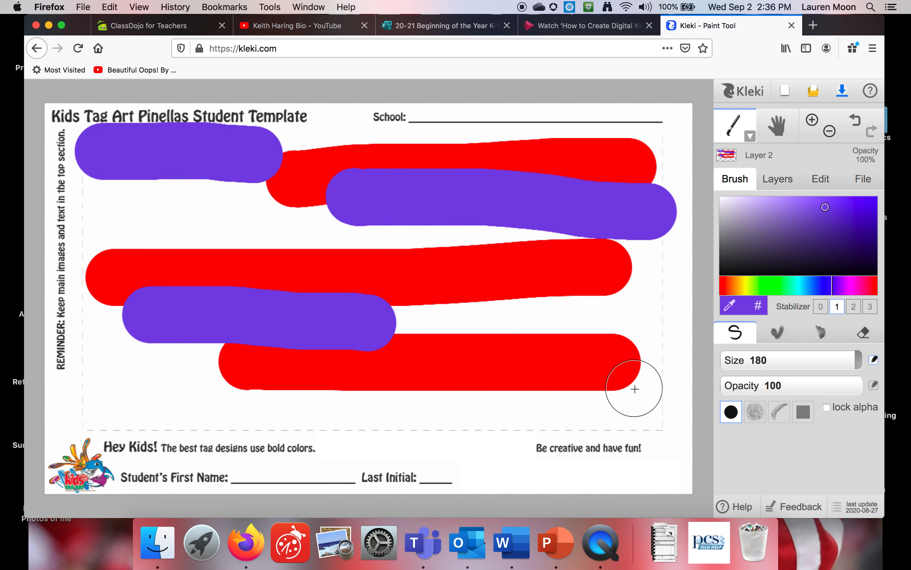
drag(639, 406, 460, 405)
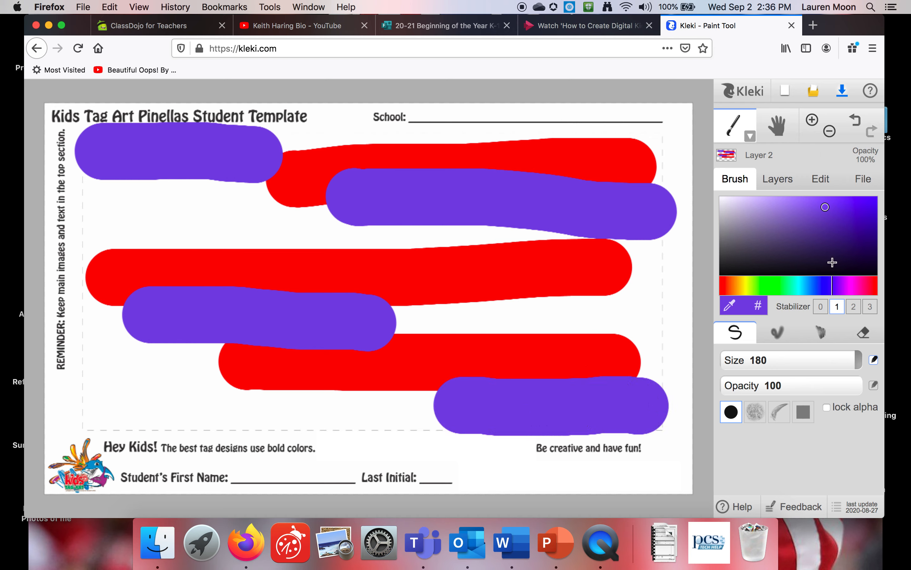
- Paint three turquoise horizontal bands: along the frame's lower left edge, at the middle right and at the upper left
click(799, 285)
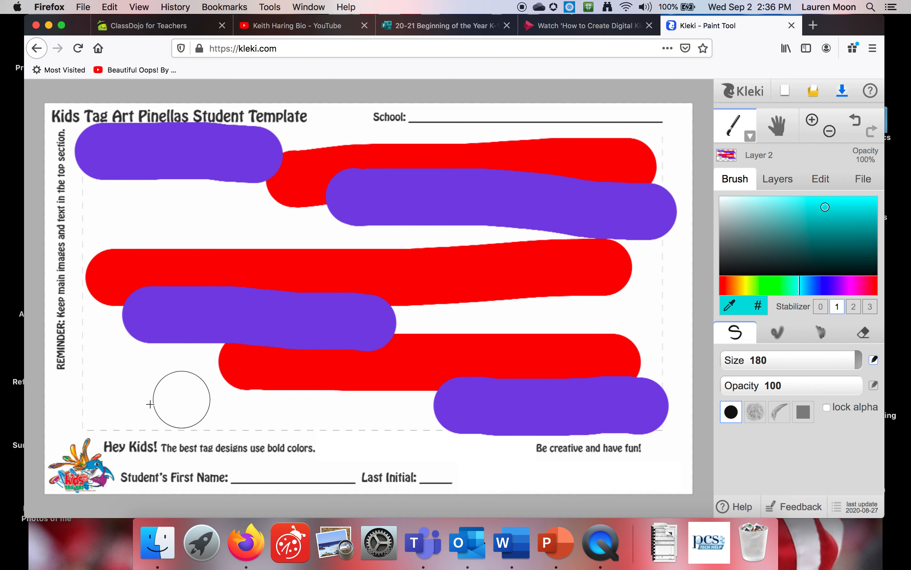
drag(102, 408, 318, 407)
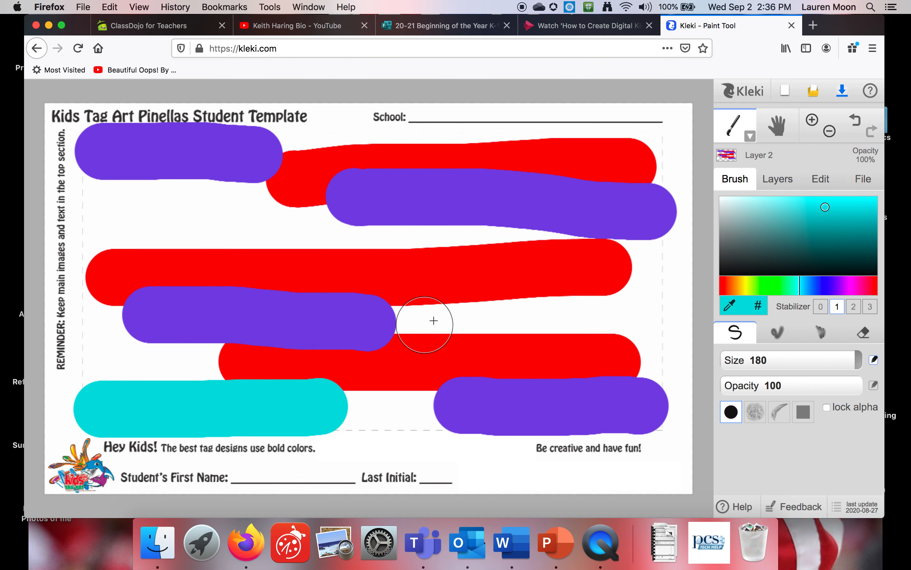
mouse_move(402, 314)
mouse_down()
mouse_move(596, 301)
mouse_move(652, 311)
mouse_up()
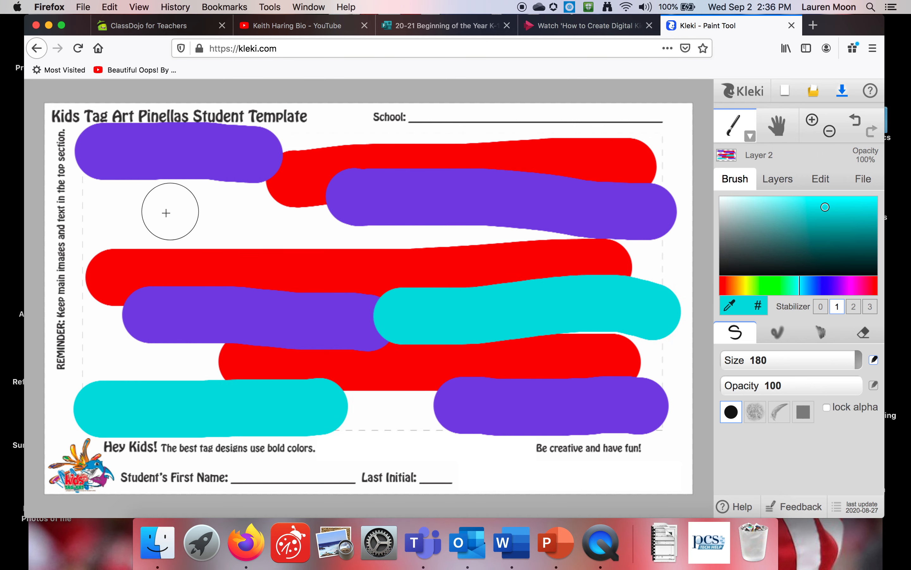
drag(104, 232, 331, 238)
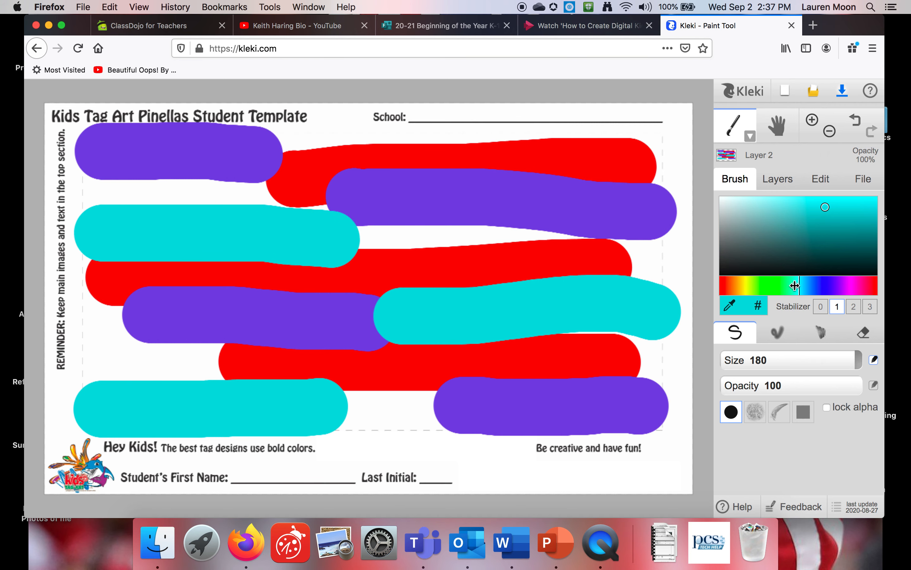
- Paint six bright yellow horizontal bands over the remaining white gaps and parts of the other colors
click(748, 286)
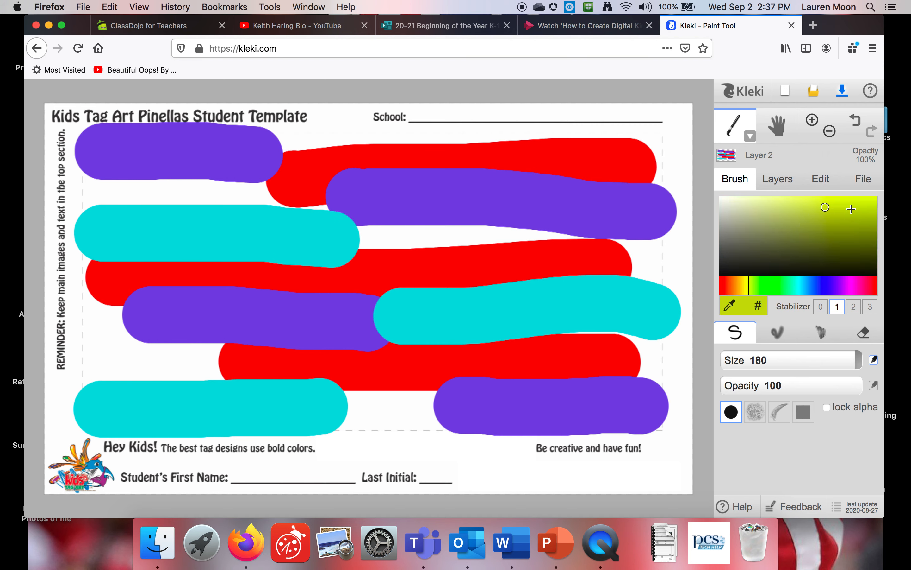
click(747, 284)
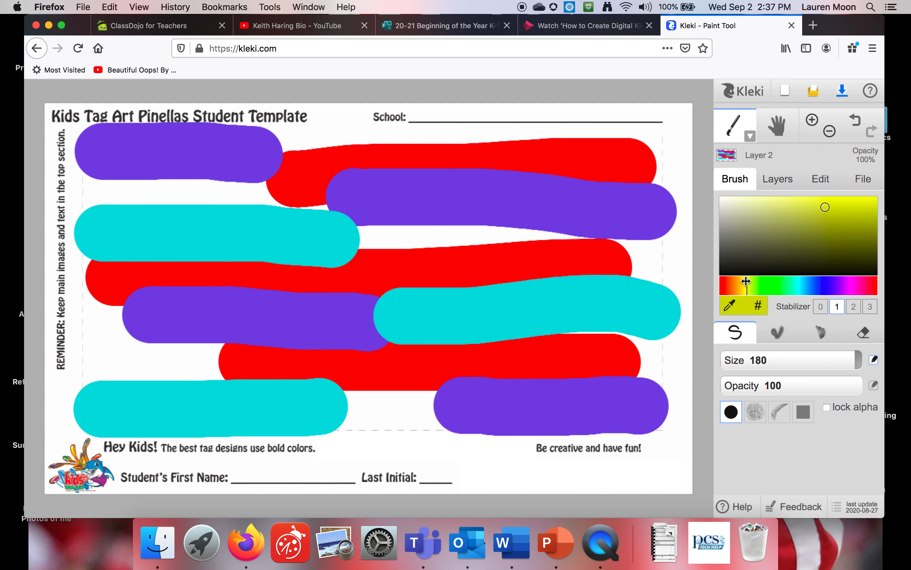
click(871, 200)
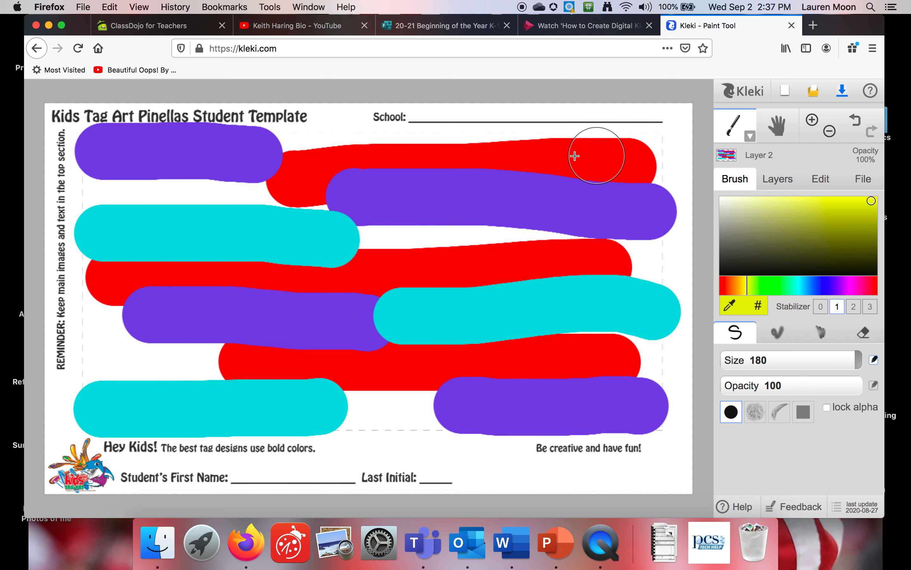
click(463, 161)
drag(463, 160, 284, 155)
mouse_move(379, 237)
mouse_down()
mouse_move(371, 238)
mouse_move(639, 246)
mouse_up()
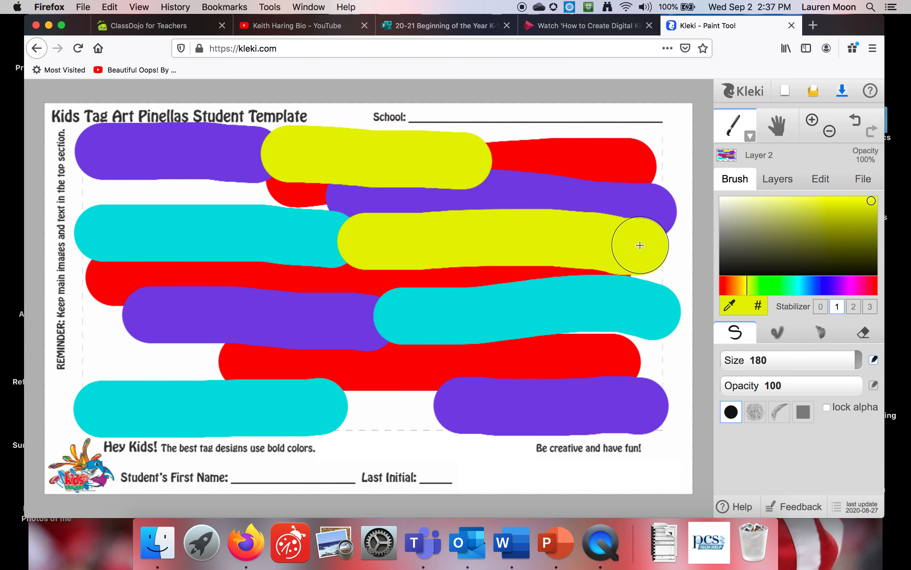
drag(620, 358, 539, 346)
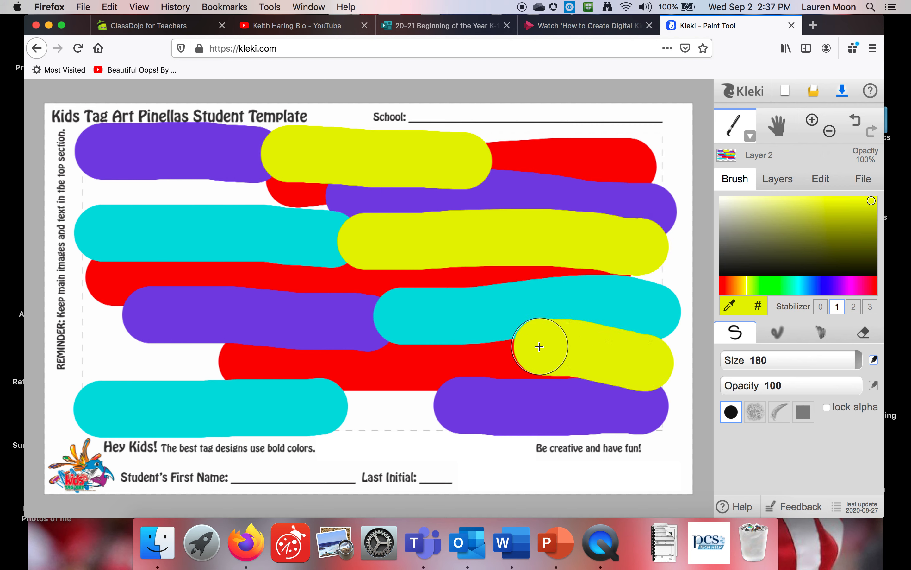
drag(337, 406, 444, 410)
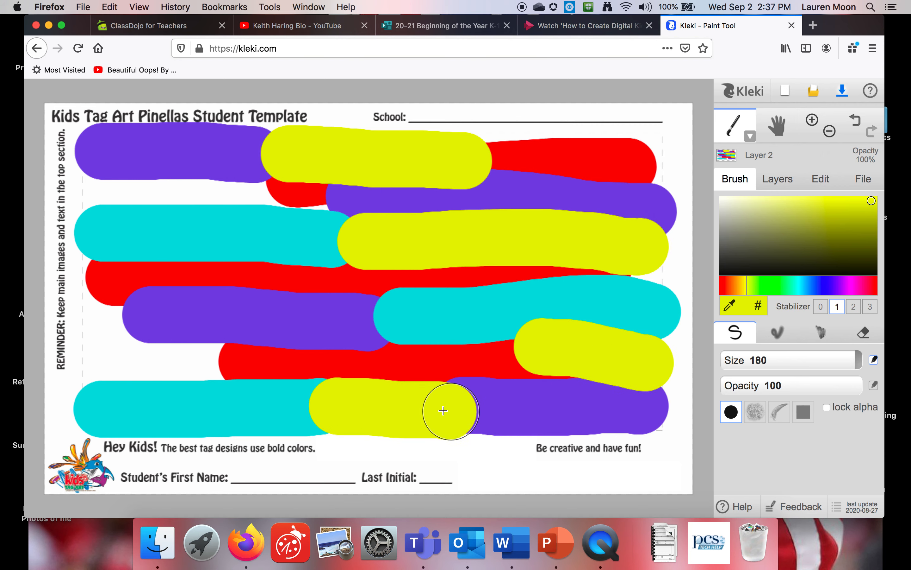
click(110, 361)
drag(110, 362, 220, 354)
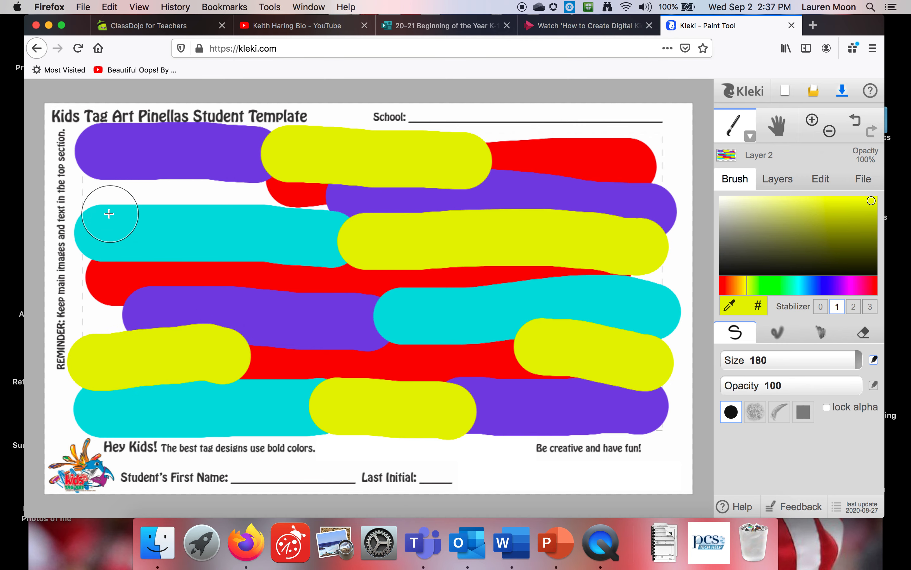
drag(105, 197, 332, 205)
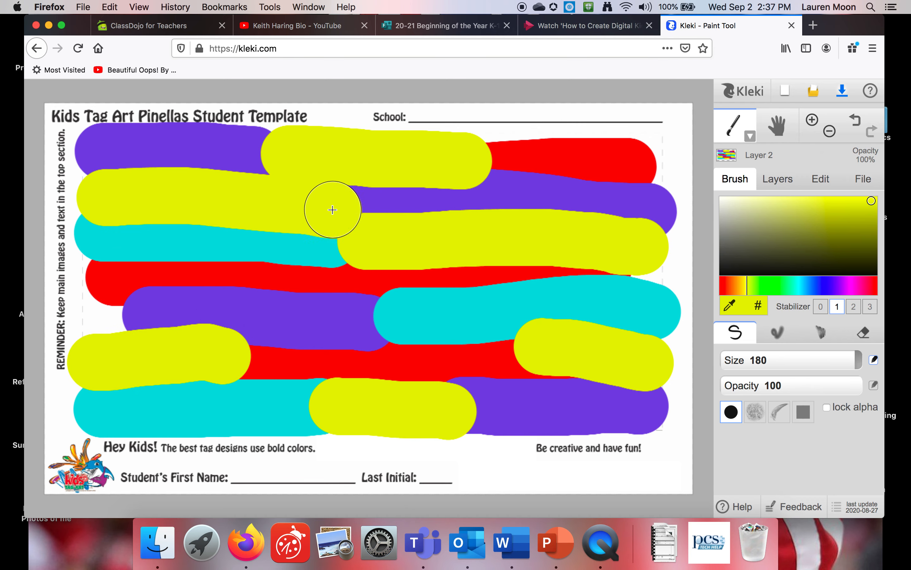
- Paint four short orange horizontal bands at the middle left, upper center, middle right and lower left of the frame
click(735, 285)
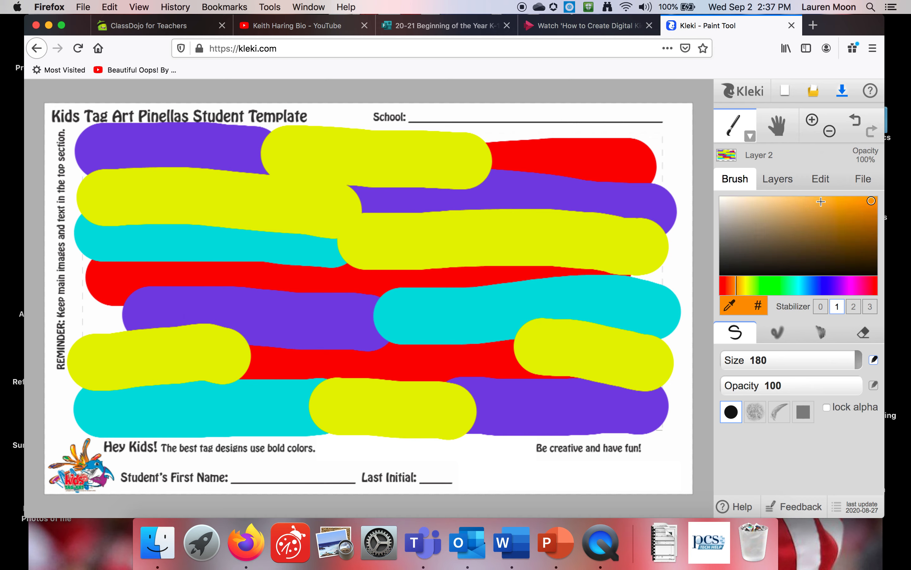
drag(101, 317, 216, 311)
drag(459, 200, 305, 201)
drag(413, 334, 573, 334)
drag(305, 415, 212, 414)
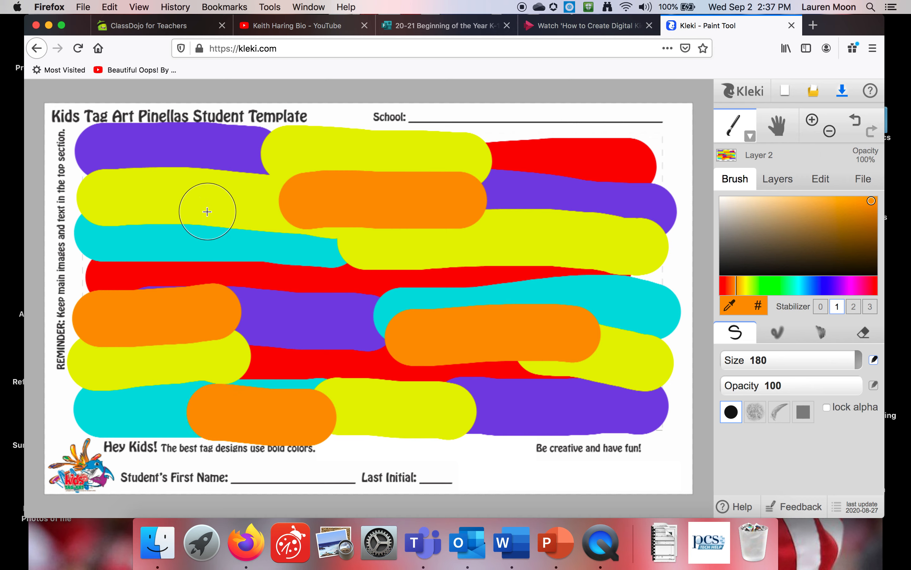
- Paint four short bright green horizontal bands at the upper left, middle right, lower center-left and lower right of the frame
click(768, 284)
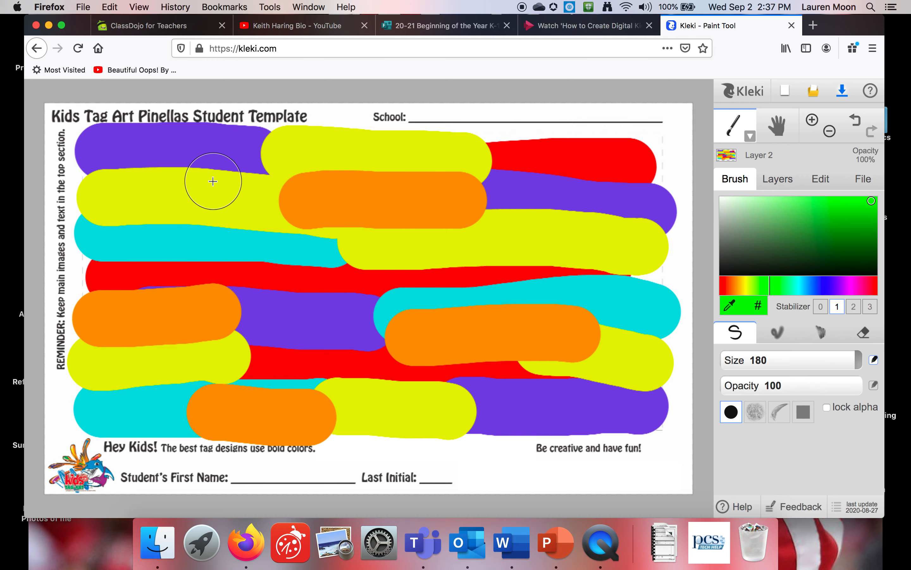
drag(188, 181, 354, 181)
click(601, 246)
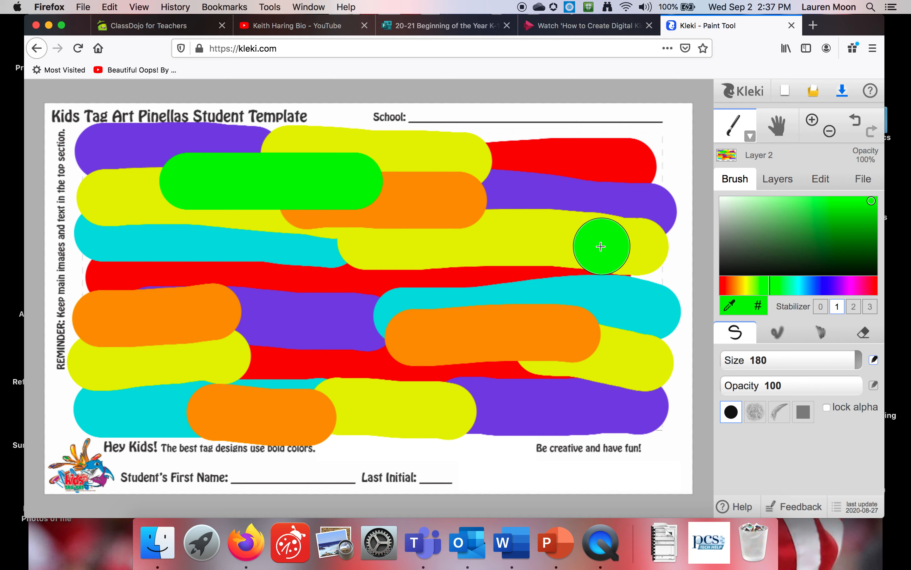
drag(601, 247, 470, 247)
drag(216, 358, 379, 350)
drag(622, 396, 486, 394)
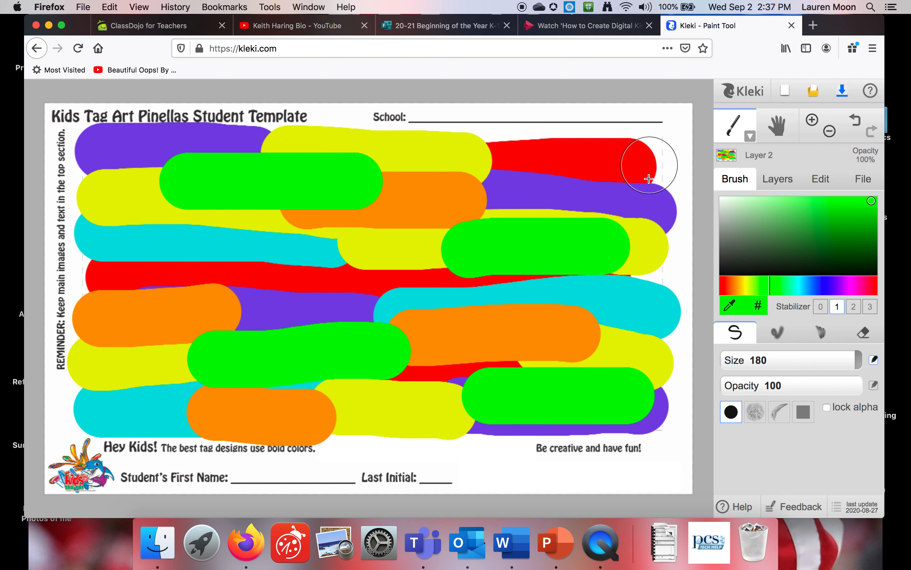
- Erase the paint that spills past the dashed frame's right and bottom edges with the size 60 eraser
click(865, 332)
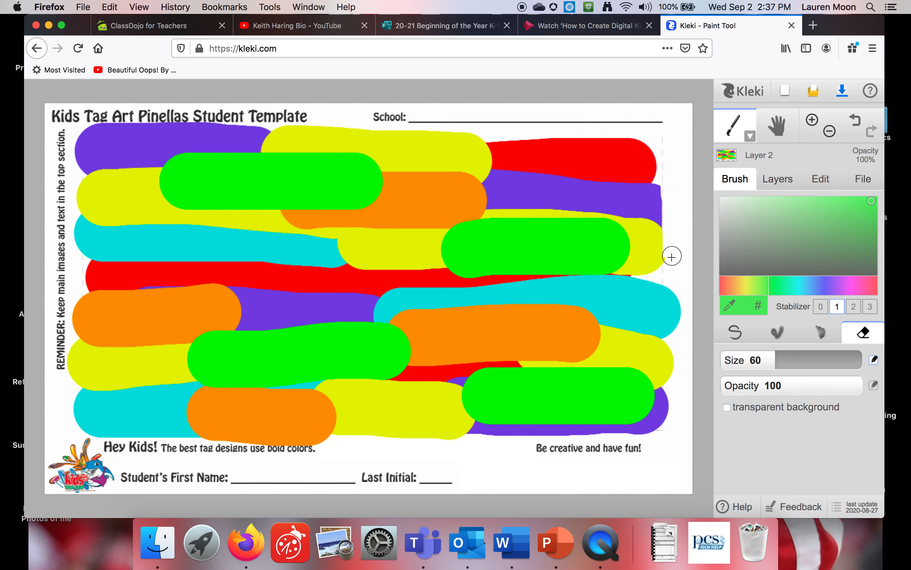
drag(672, 280, 671, 317)
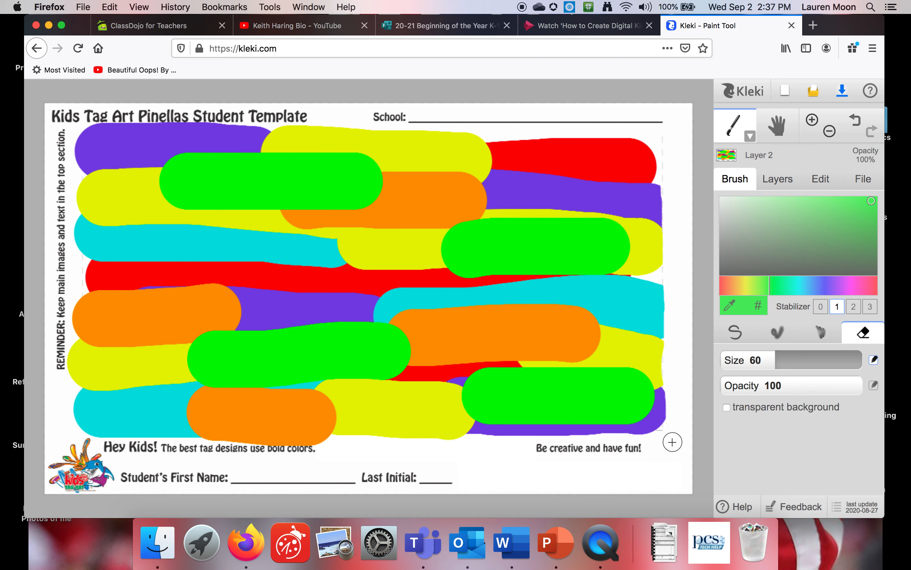
drag(578, 443, 546, 441)
drag(475, 442, 424, 442)
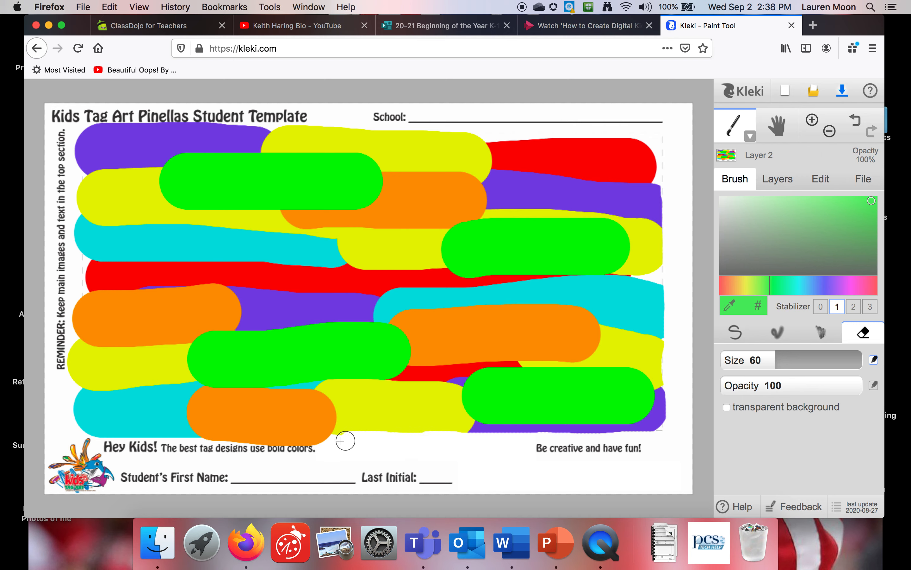
drag(310, 440, 117, 436)
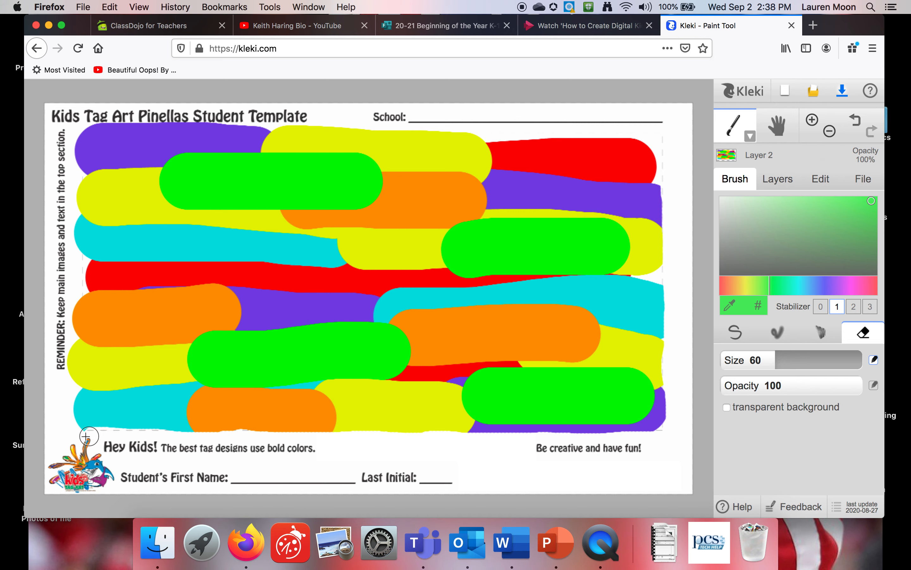